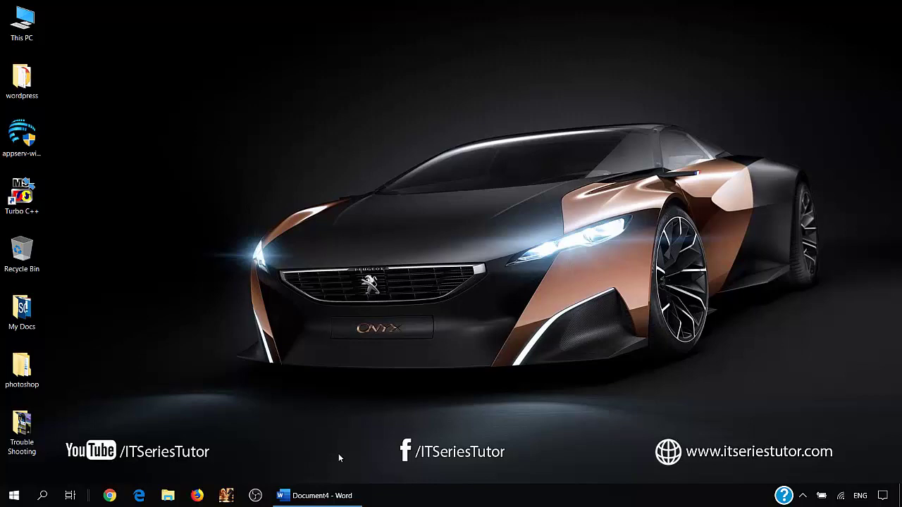
Restore the Document4 Word window showing the Practical 11 task sheet from the taskbar
click(324, 498)
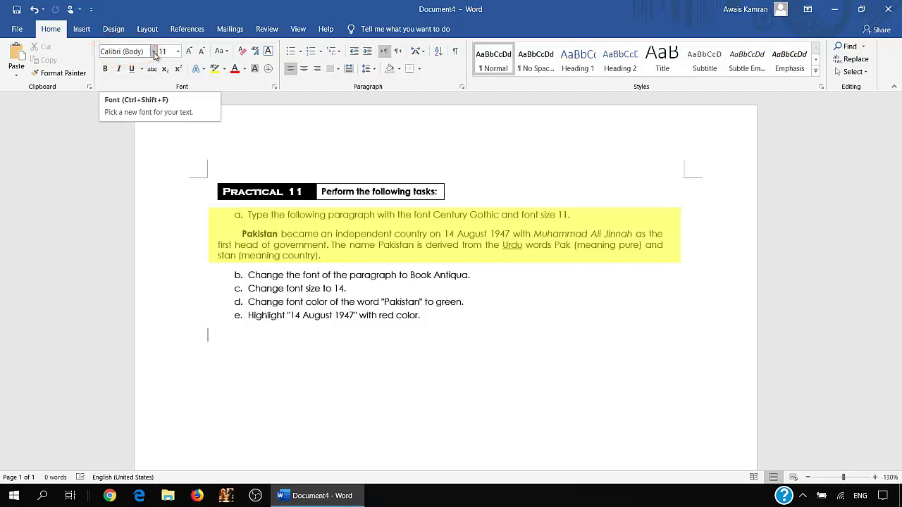
Choose Century Gothic from the font list for the text to be entered
click(154, 52)
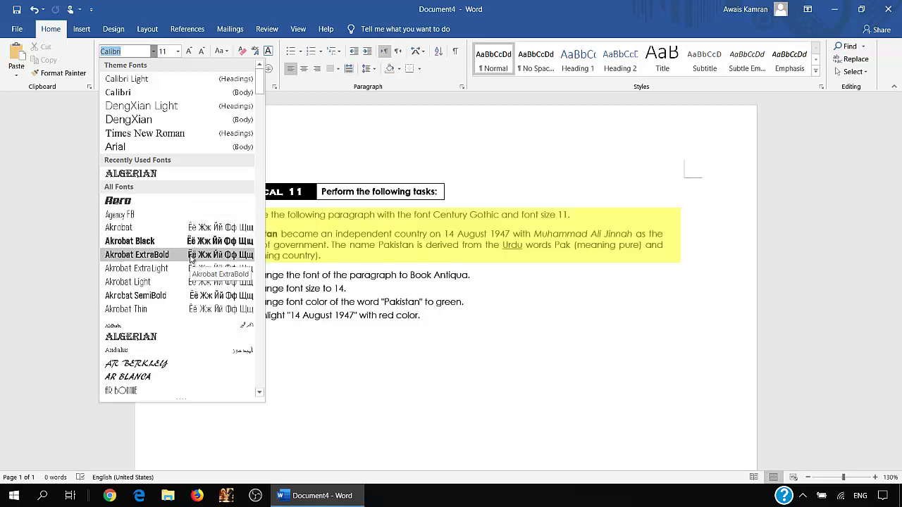
scroll(190, 259, down, 3)
scroll(190, 259, down, 15)
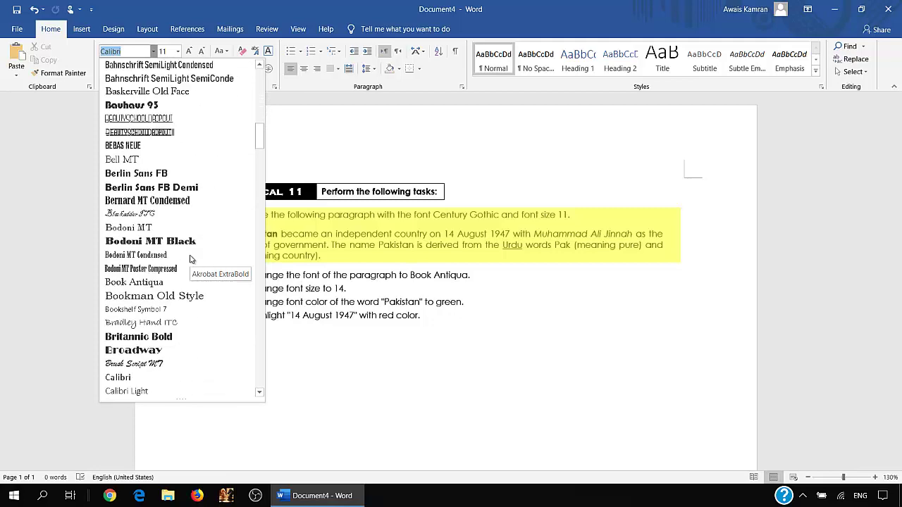
scroll(190, 260, down, 4)
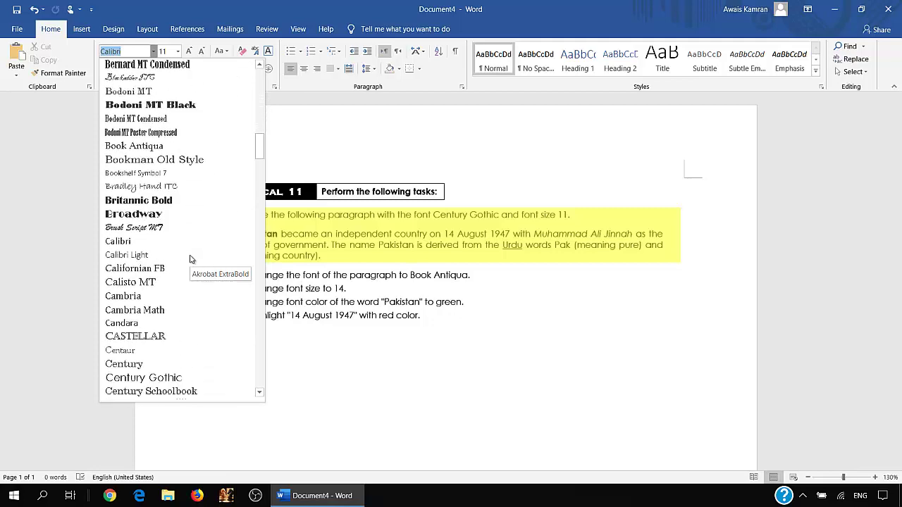
scroll(190, 259, down, 1)
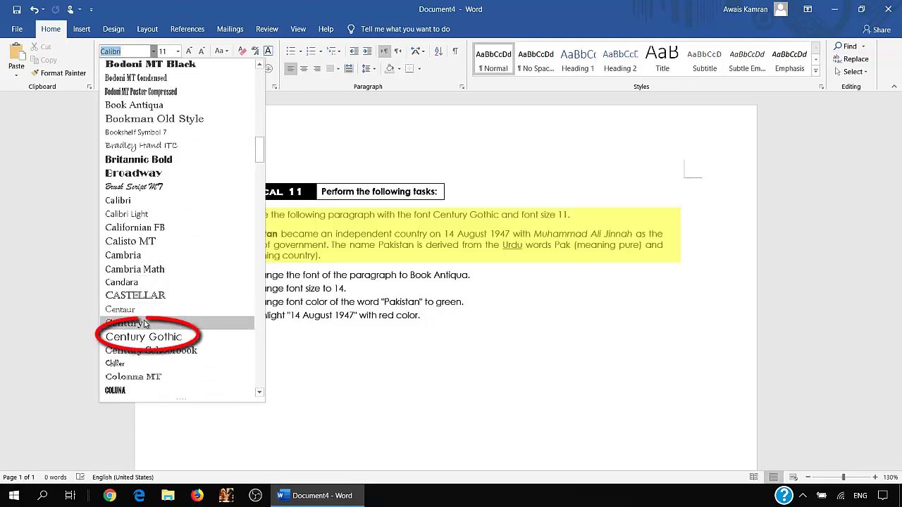
click(160, 338)
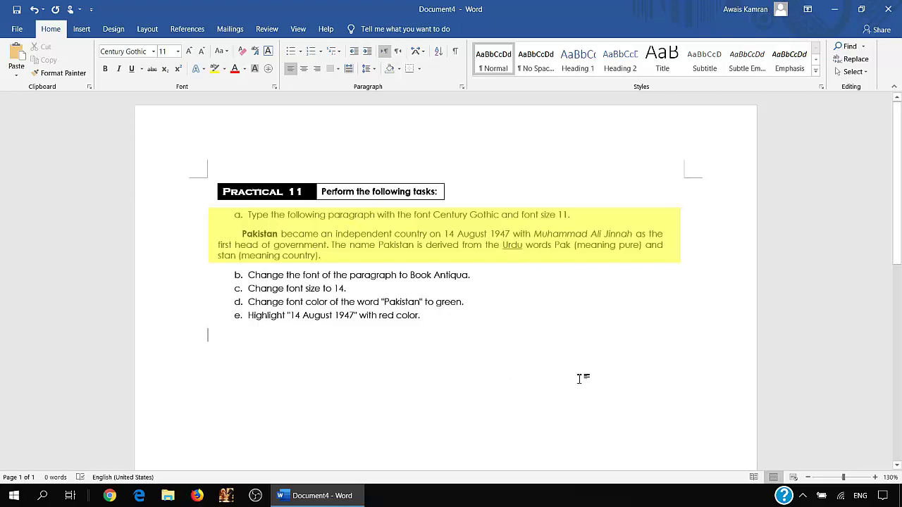
Paste the Pakistan paragraph below the task list and indent its first line with a Tab
text(Pakistan became an independent country on 14 August 1947 with Muhammad Ali Jinnah as the first head of government. The name Pakistan is derived from the Urdu words Pak (meaning pure) and stan (meaning country).)
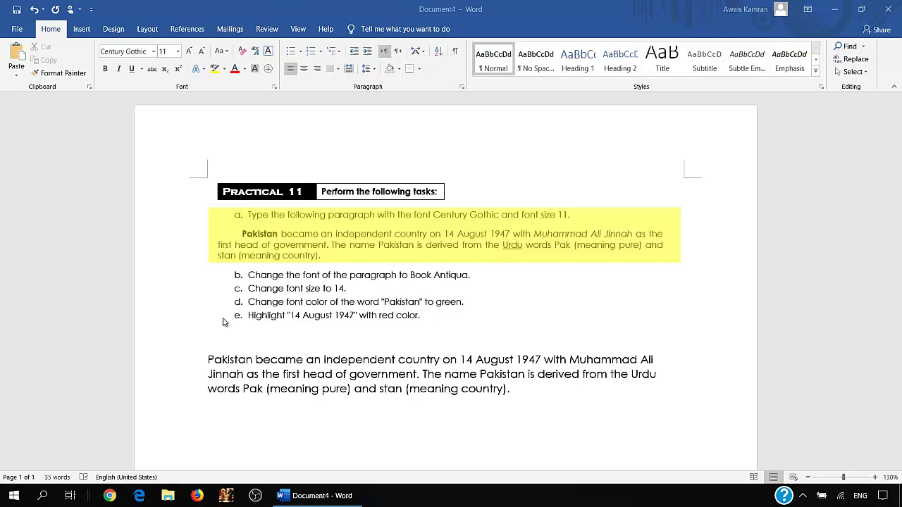
click(210, 360)
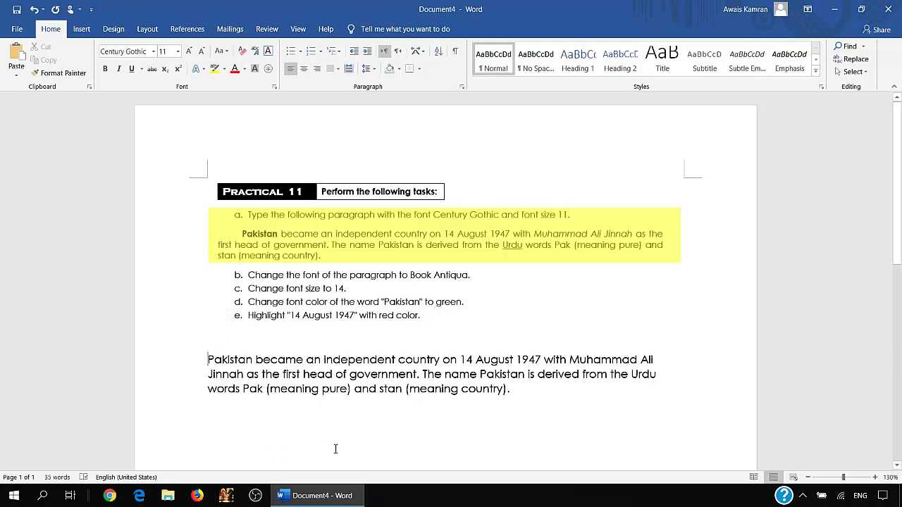
key(Tab)
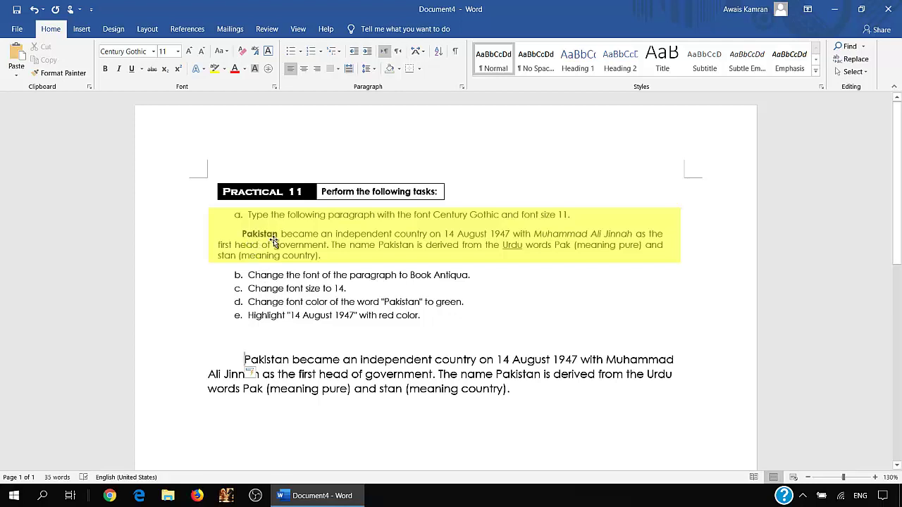
Bold the opening word 'Pakistan' in Century Gothic, leaving the caret before 'Muhammad'
double_click(275, 360)
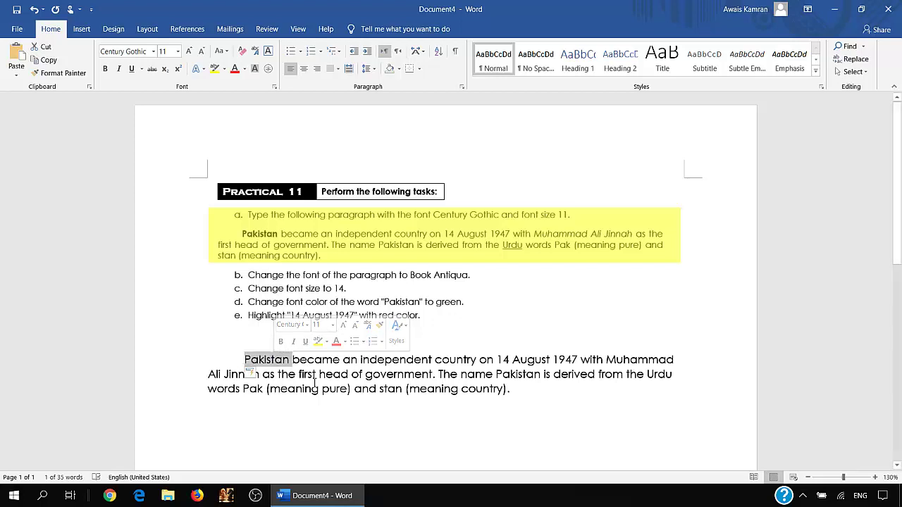
key(ctrl+b)
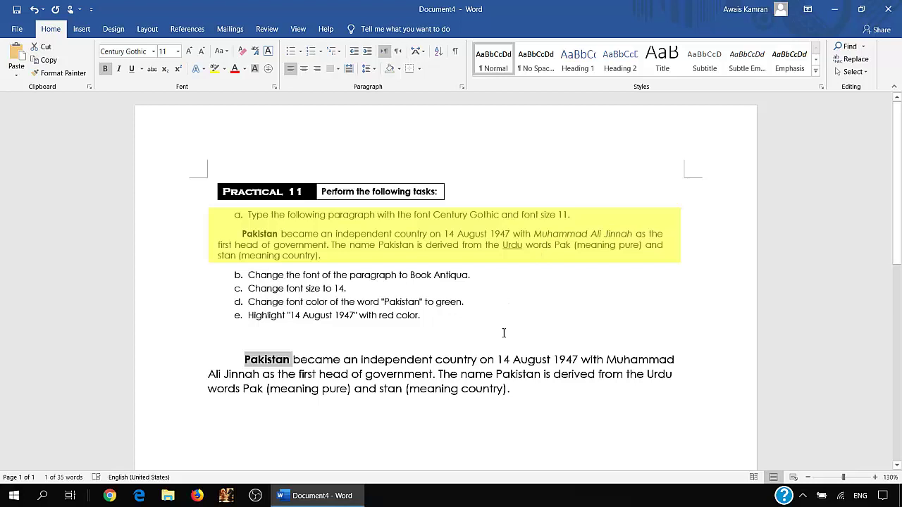
drag(606, 362, 668, 361)
click(622, 361)
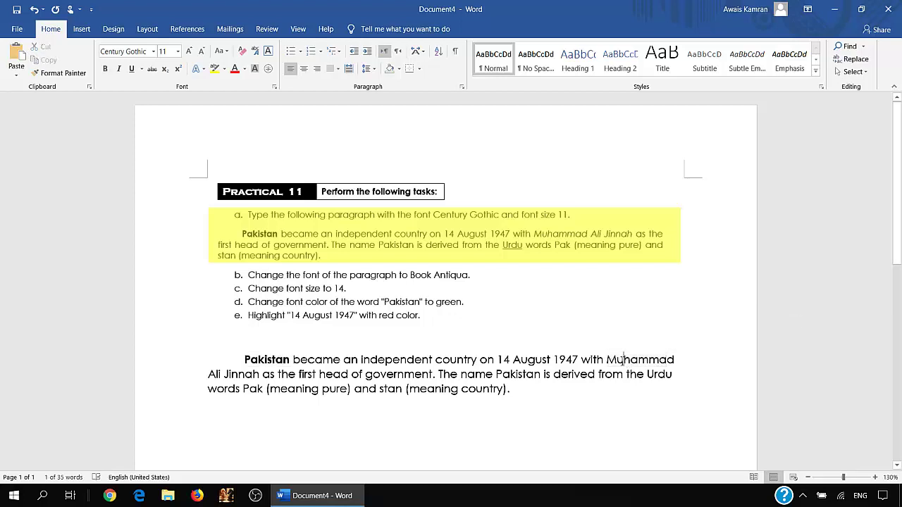
click(607, 361)
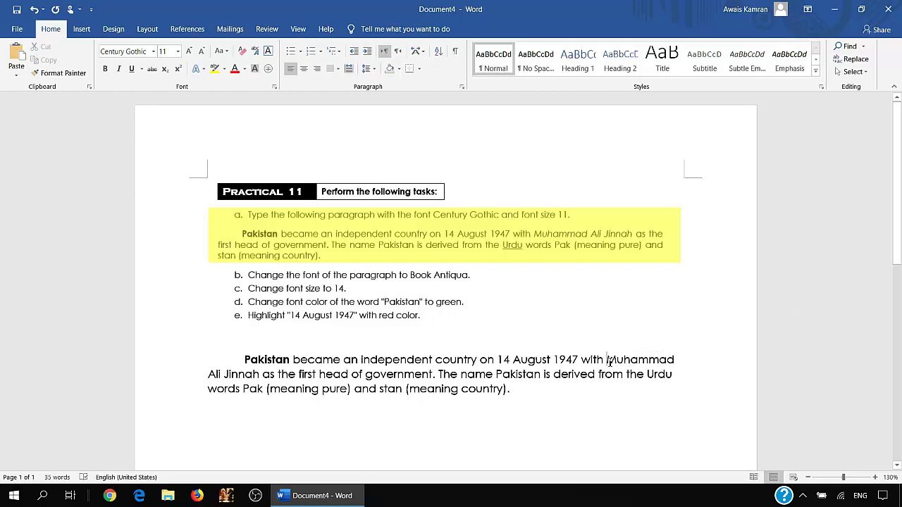
Select the name 'Muhammad Ali Jinnah' in the paragraph and apply italics
drag(610, 361, 686, 372)
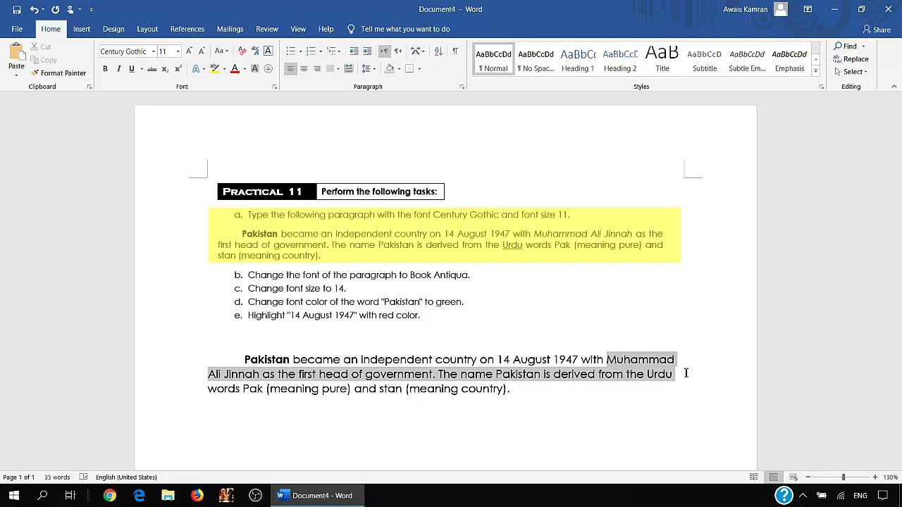
drag(685, 373, 262, 377)
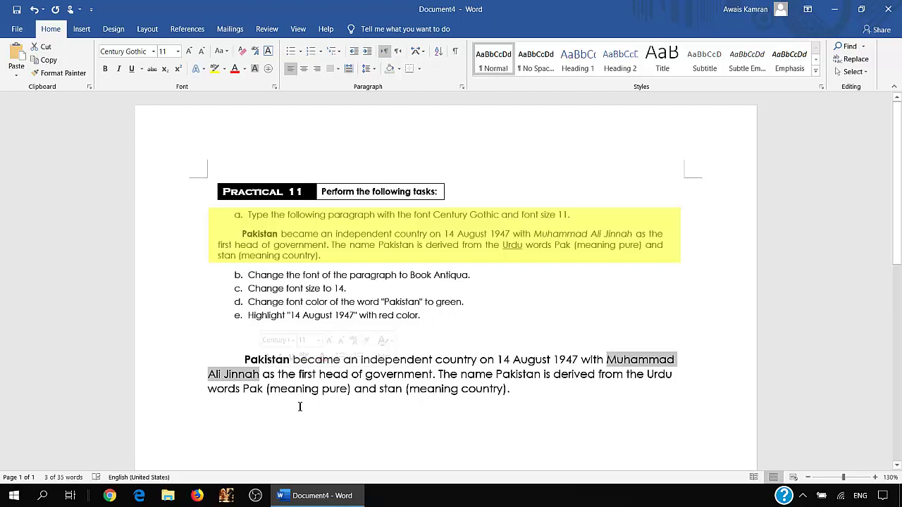
key(ctrl+i)
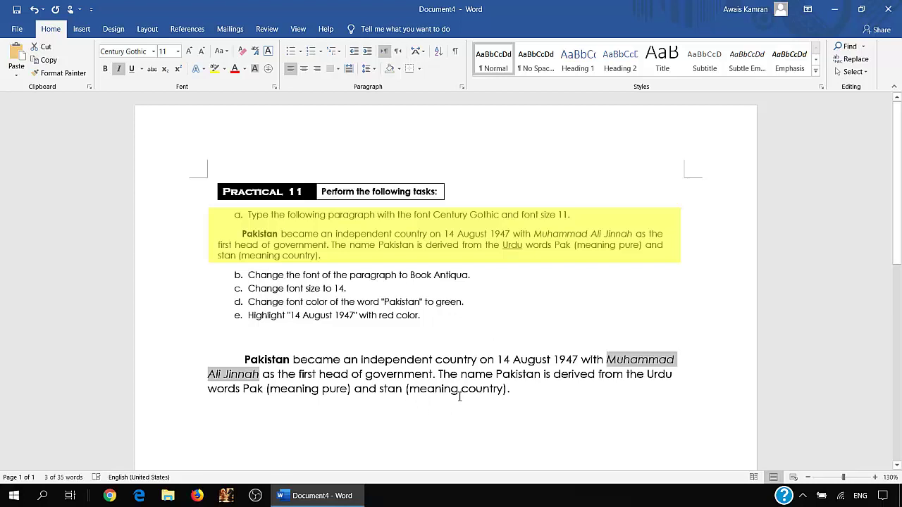
Give the word 'Urdu' an underline, then leave the caret at the paragraph end
double_click(663, 376)
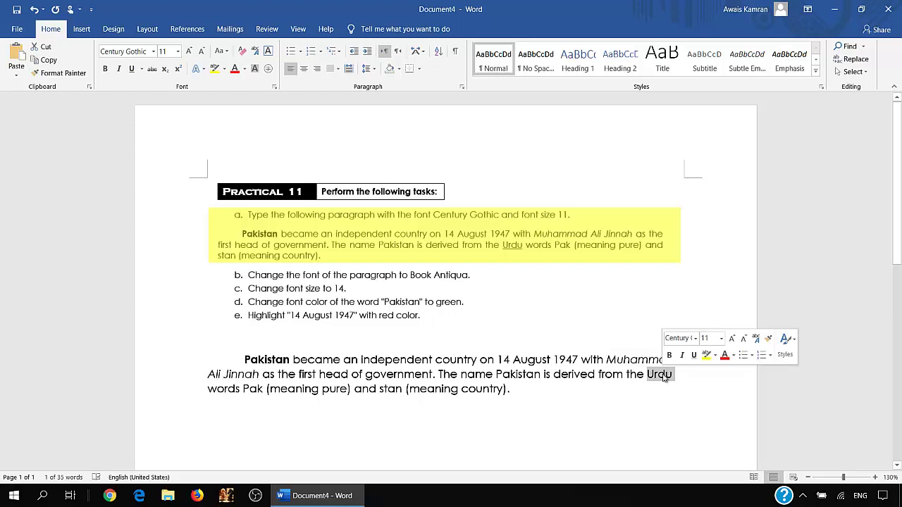
click(694, 355)
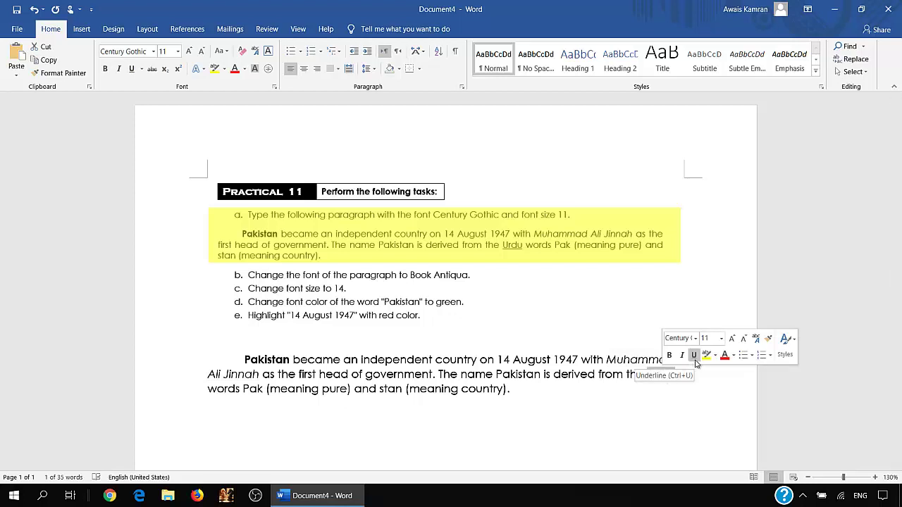
click(695, 358)
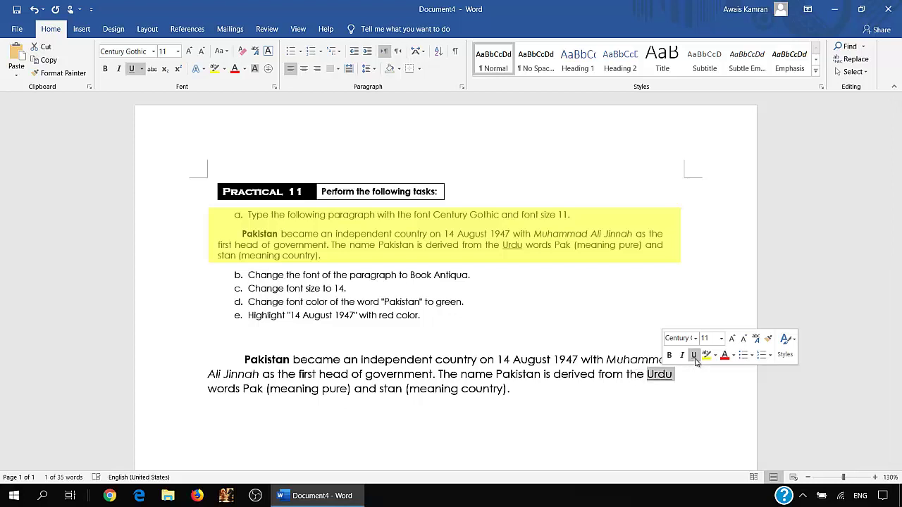
key(ctrl+u)
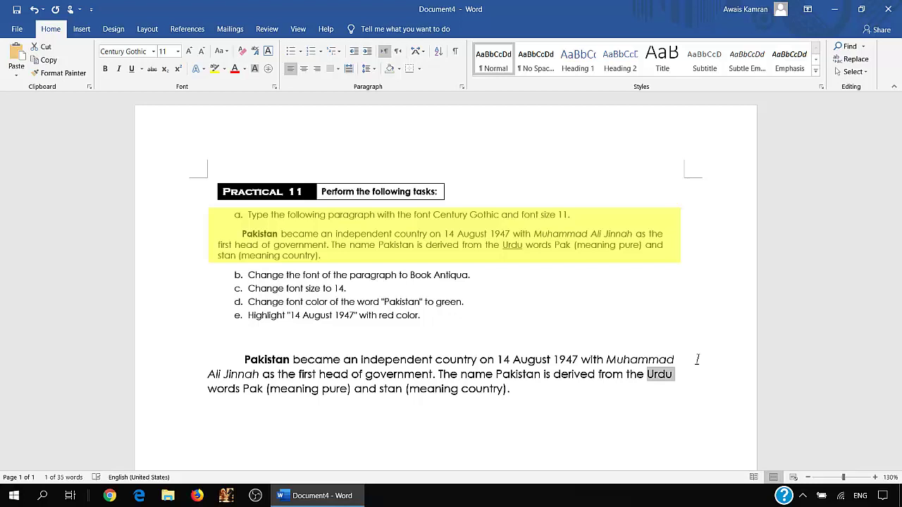
key(ctrl+u)
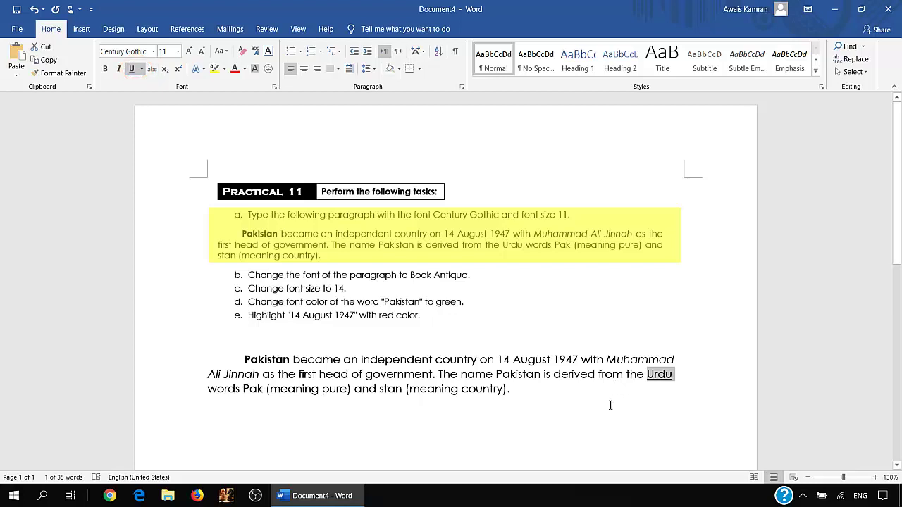
click(555, 407)
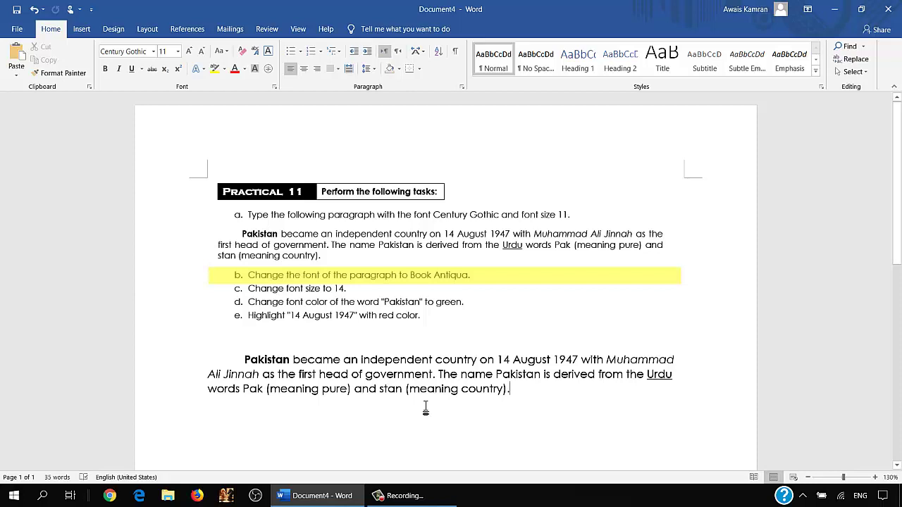
Select the entire Pakistan paragraph from start to end
triple_click(372, 356)
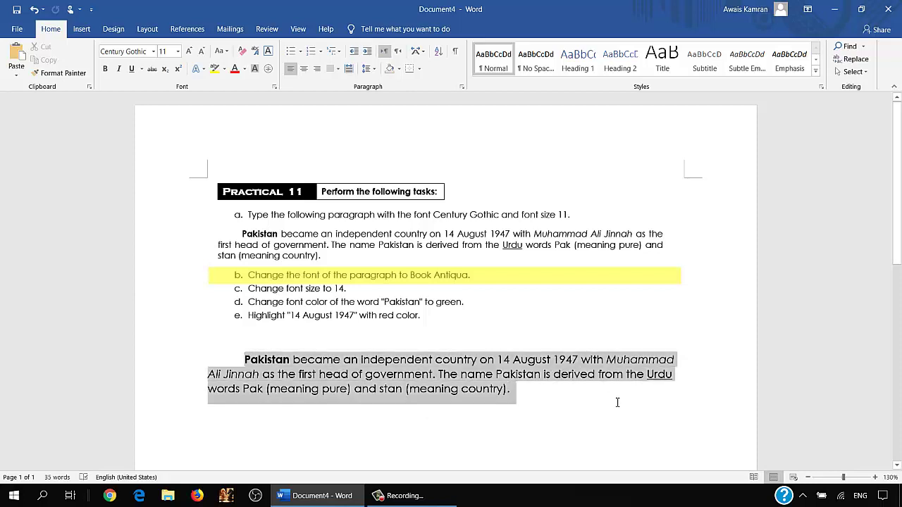
click(249, 348)
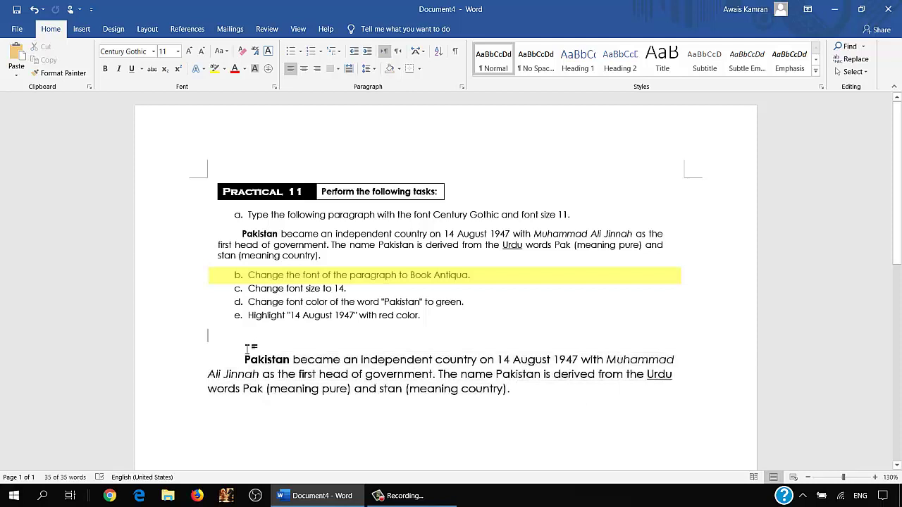
drag(244, 360, 517, 390)
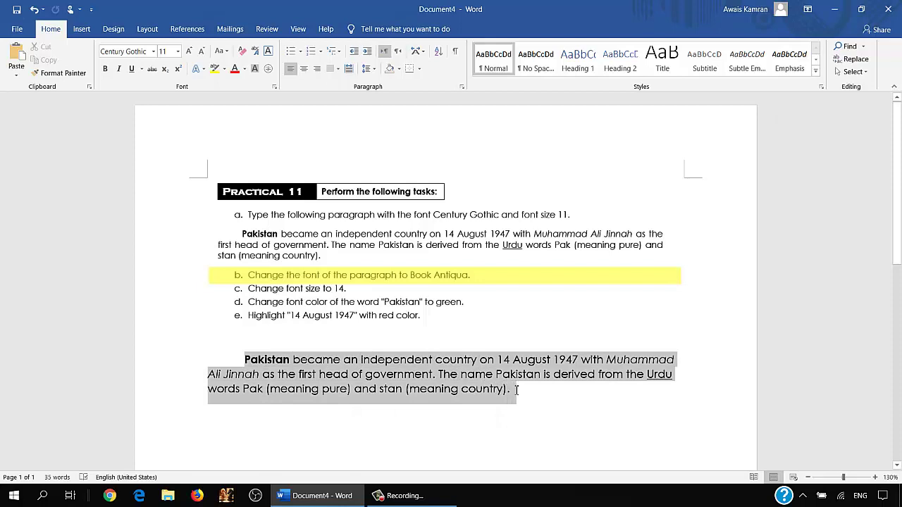
click(516, 390)
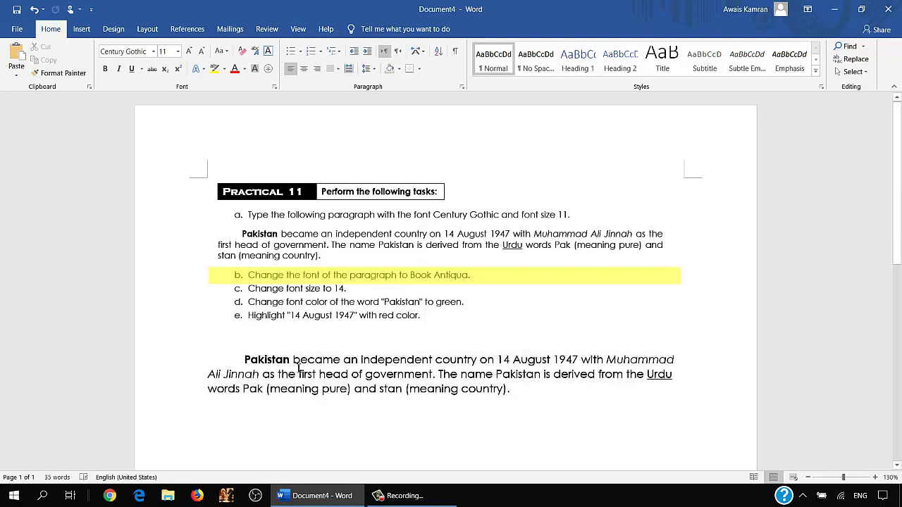
click(239, 359)
key(ctrl+shift+Down)
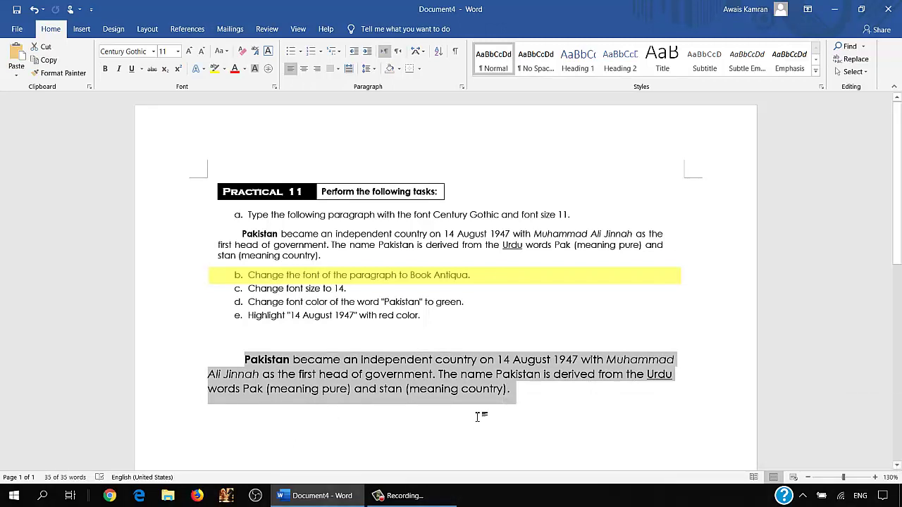
click(511, 392)
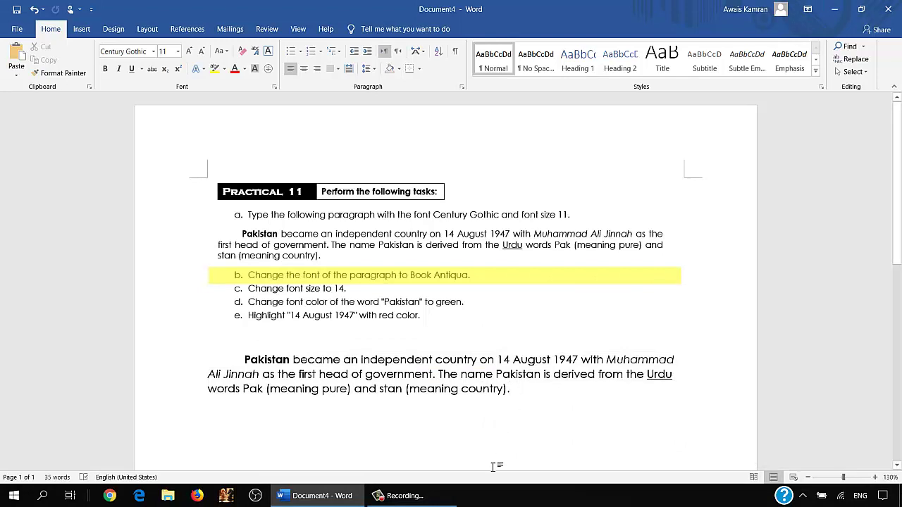
key(ctrl+shift+Up)
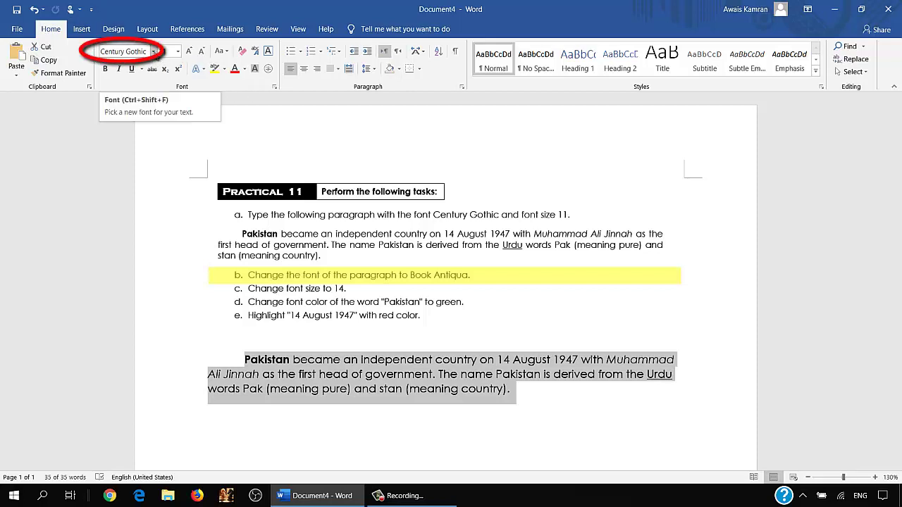
Apply the Book Antiqua font to the selected paragraph
click(154, 53)
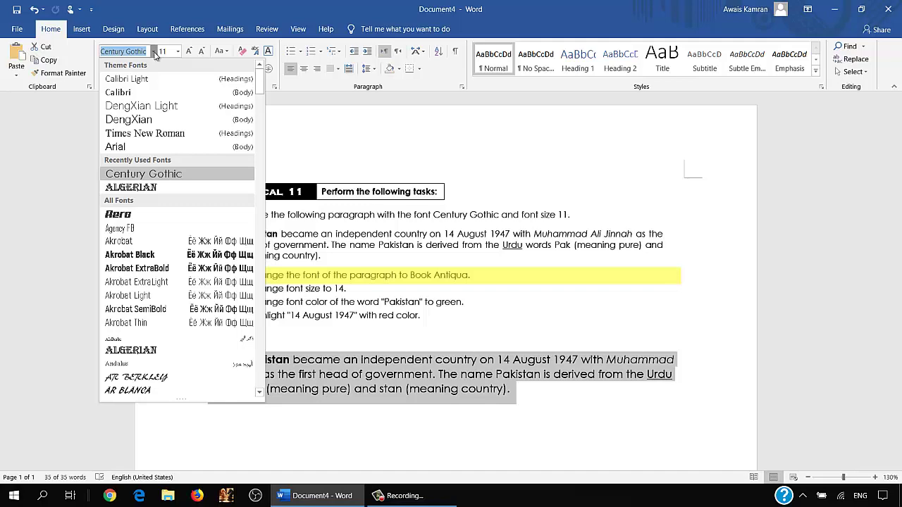
scroll(176, 261, down, 3)
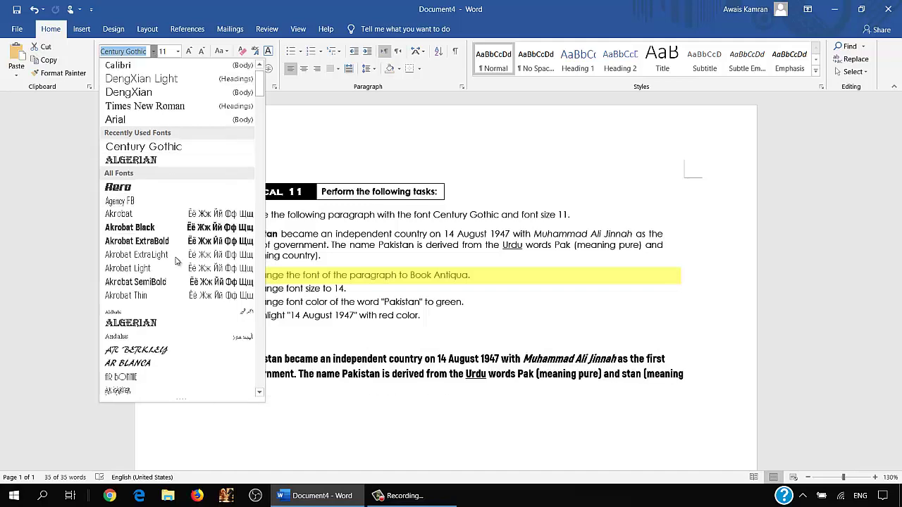
scroll(177, 261, down, 1)
scroll(176, 260, down, 5)
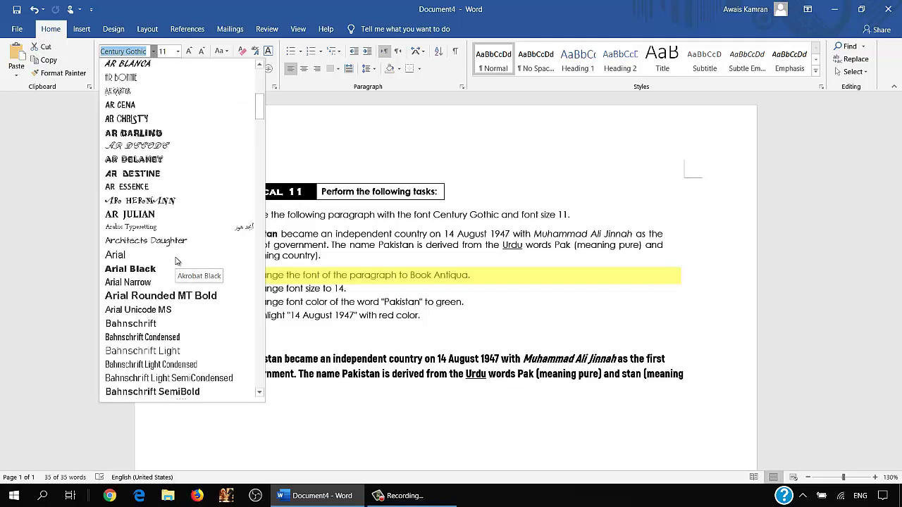
scroll(176, 260, down, 4)
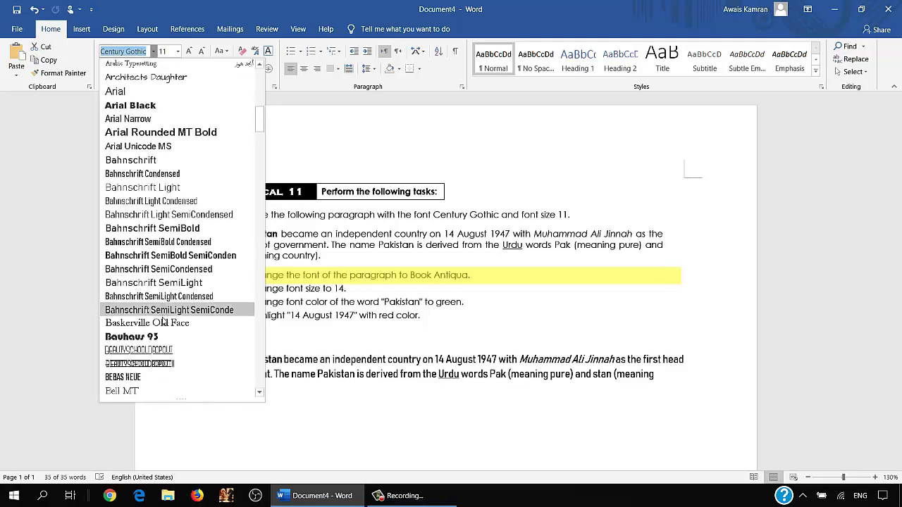
scroll(169, 276, down, 2)
scroll(169, 276, down, 4)
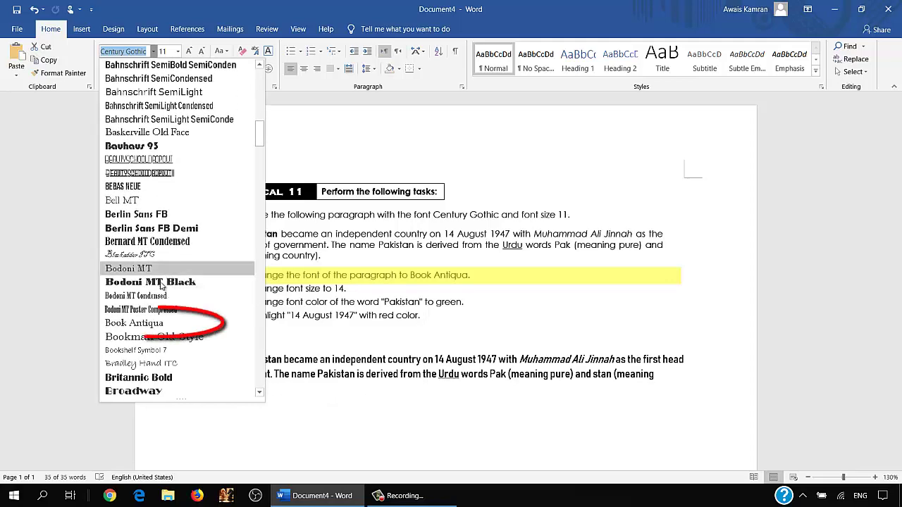
click(145, 327)
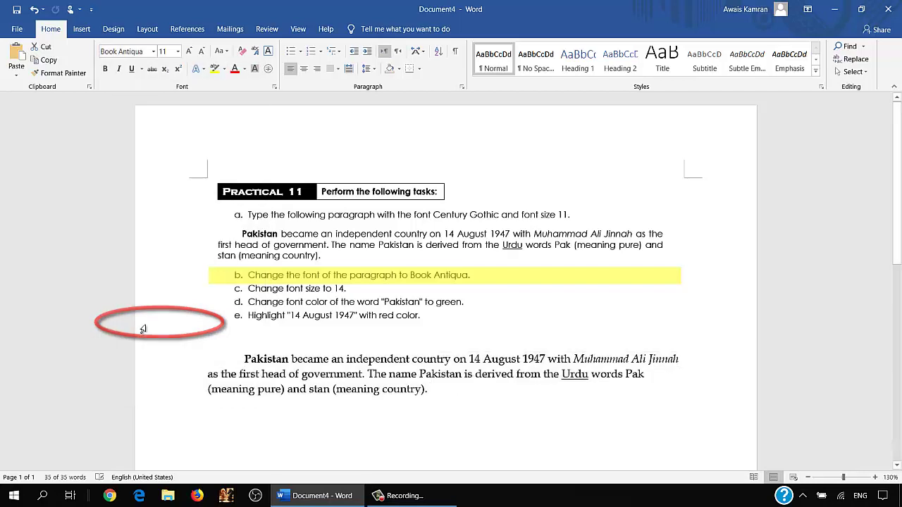
click(461, 405)
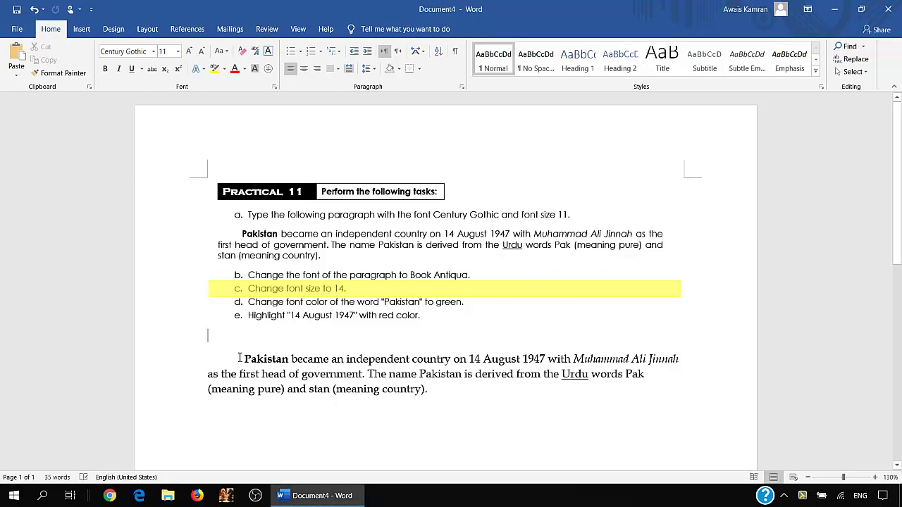
drag(243, 359, 442, 392)
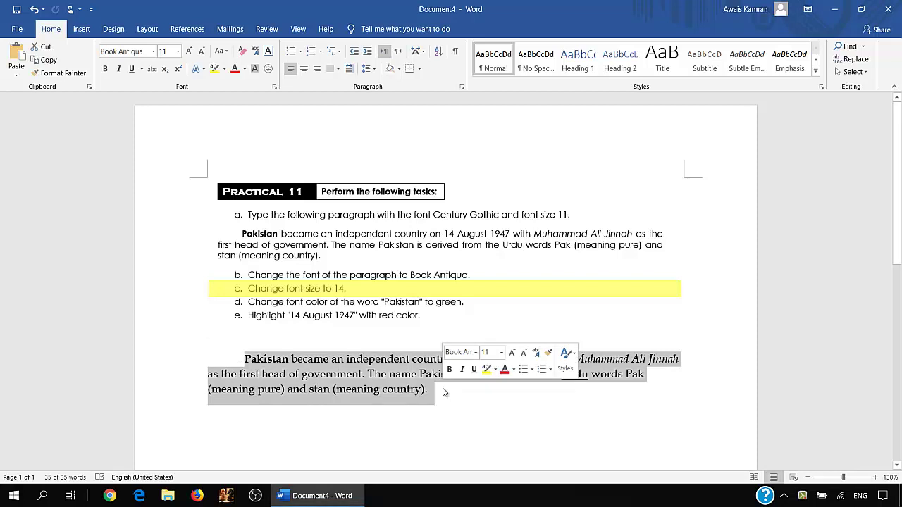
click(501, 352)
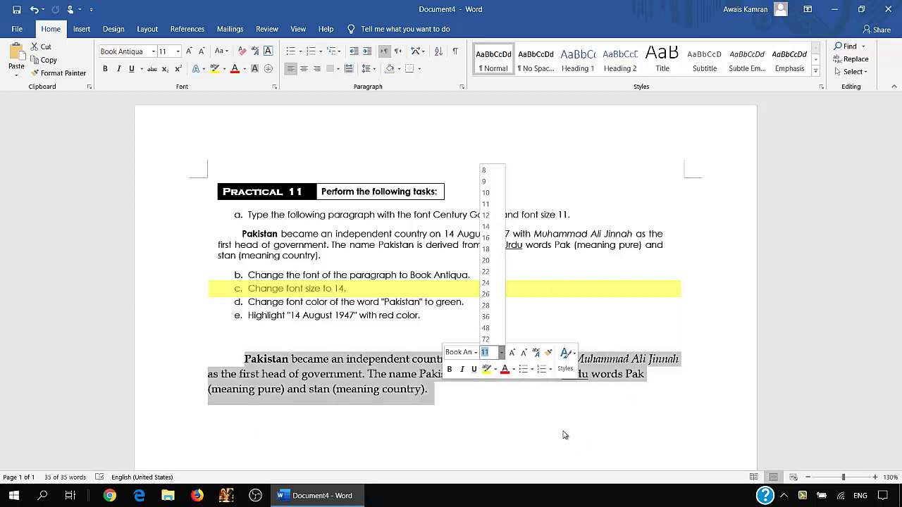
click(480, 407)
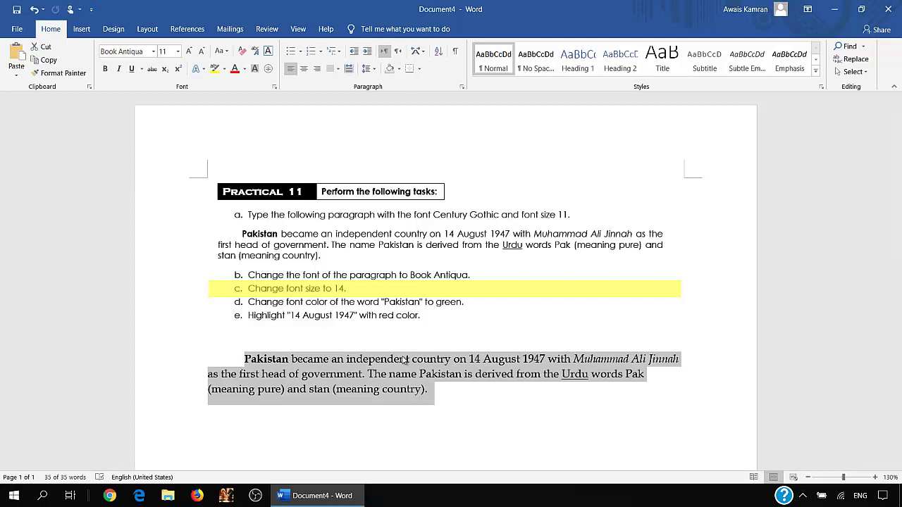
key(ctrl+shift+period)
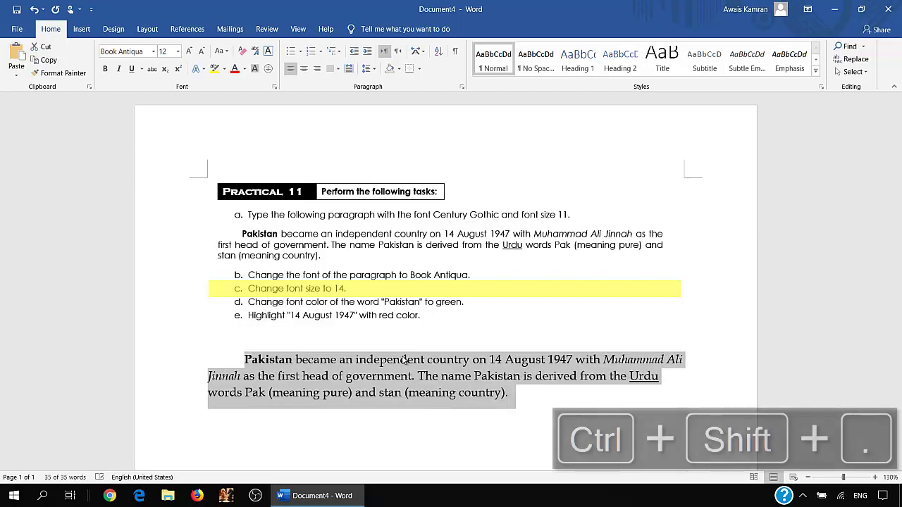
key(ctrl+shift+period)
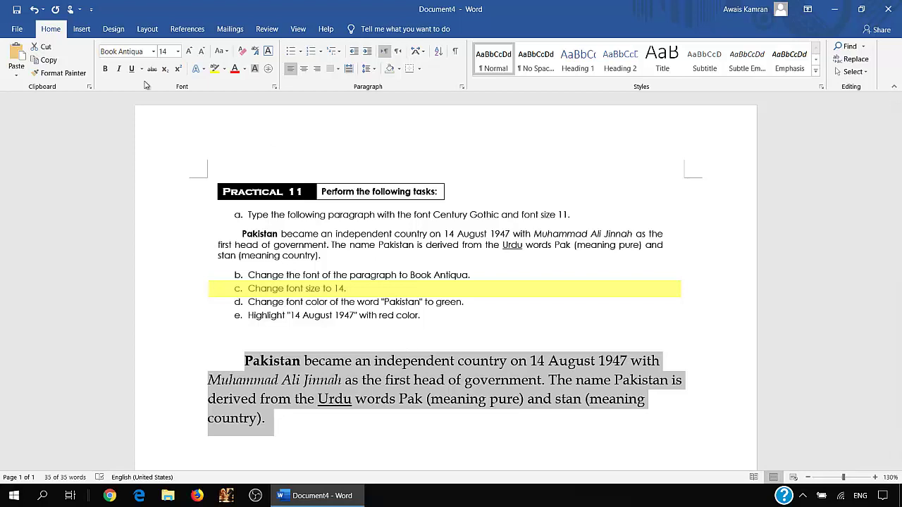
key(ctrl+z)
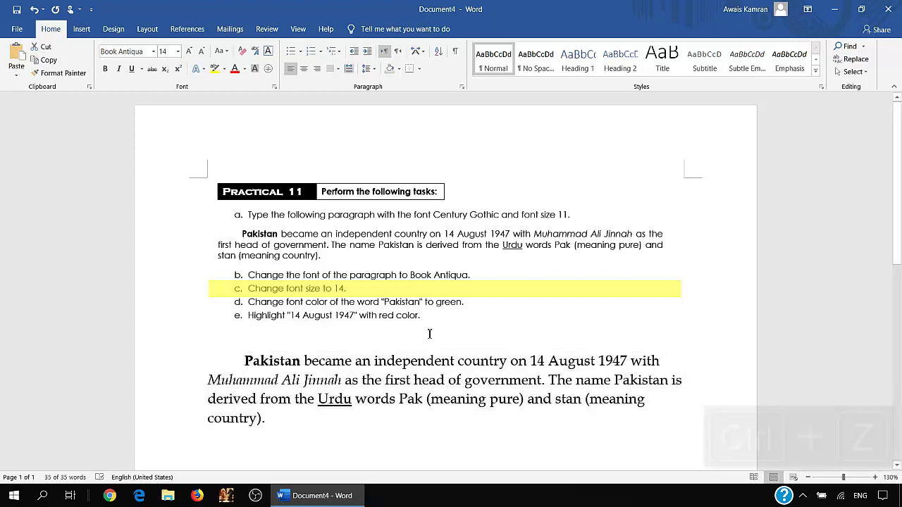
key(ctrl+z)
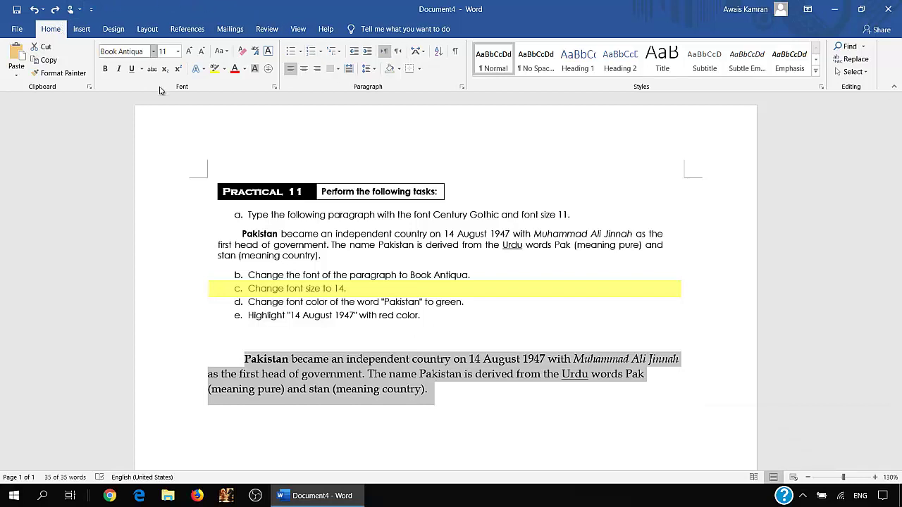
Set the selected Book Antiqua paragraph to font size 14, then deselect it
mouse_move(176, 60)
mouse_down()
mouse_move(144, 56)
mouse_move(161, 41)
mouse_move(167, 54)
mouse_up()
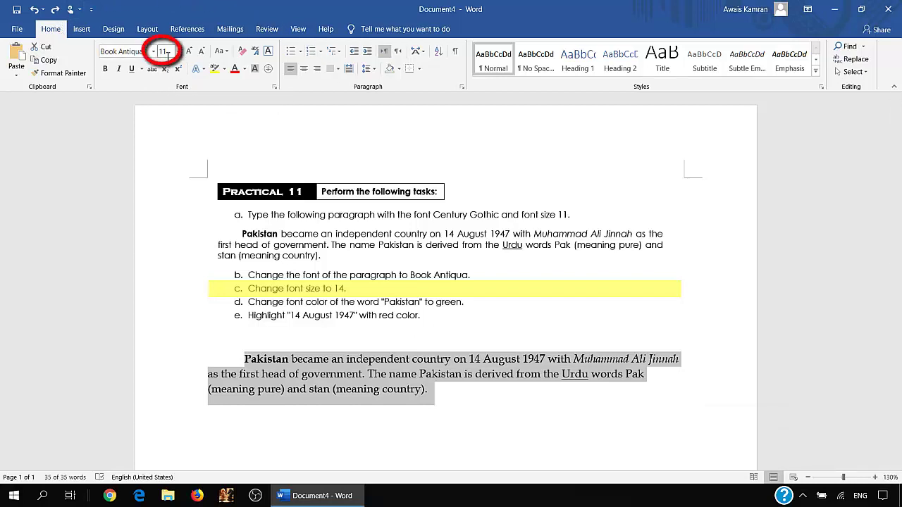
click(176, 53)
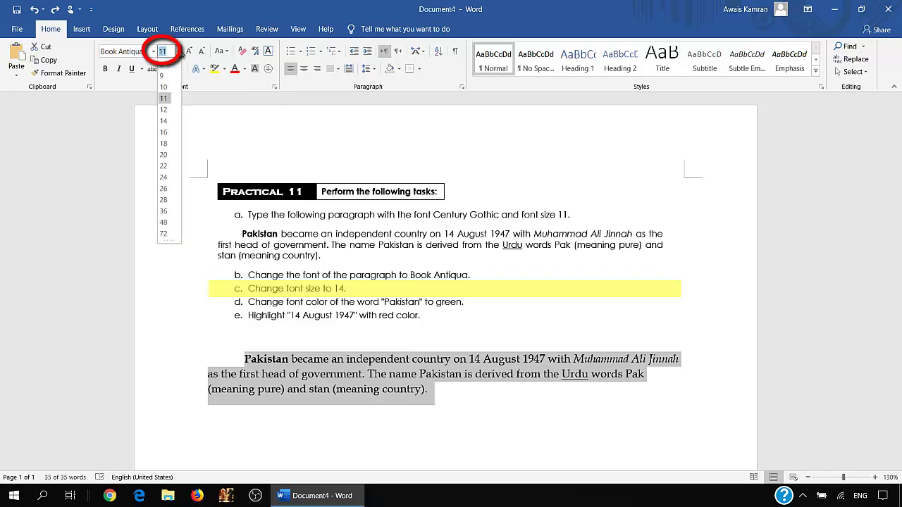
click(169, 121)
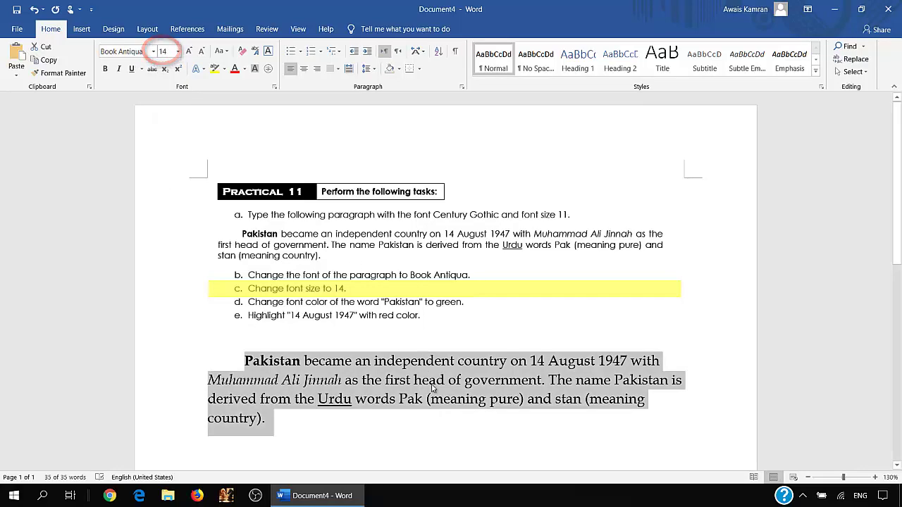
click(436, 431)
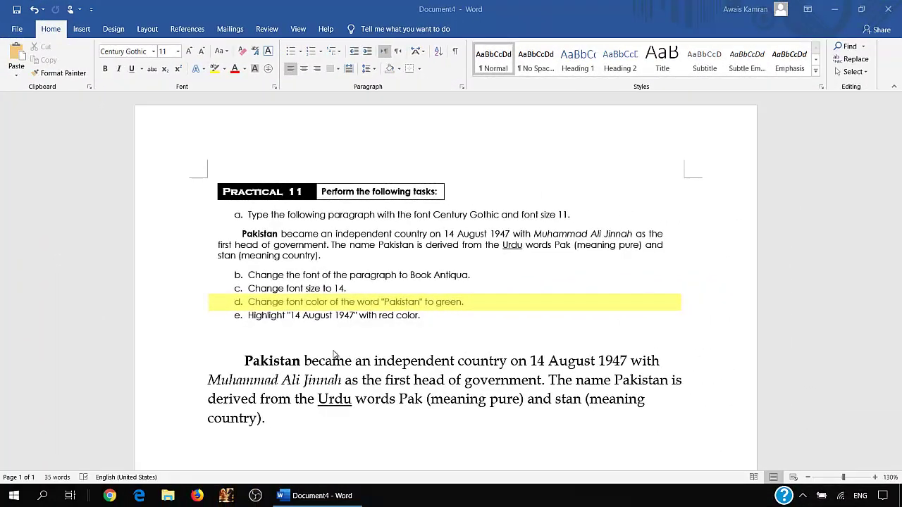
Colour the opening word 'Pakistan' green using Font Color
double_click(274, 364)
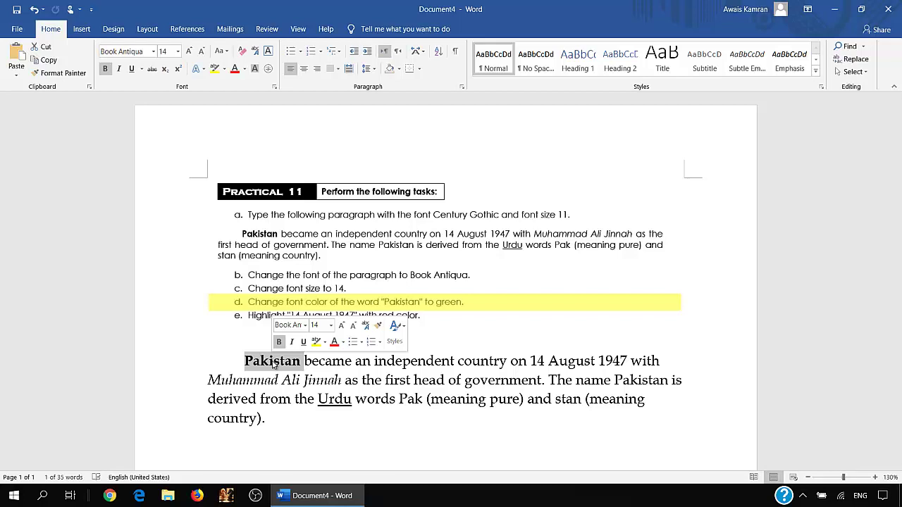
click(343, 343)
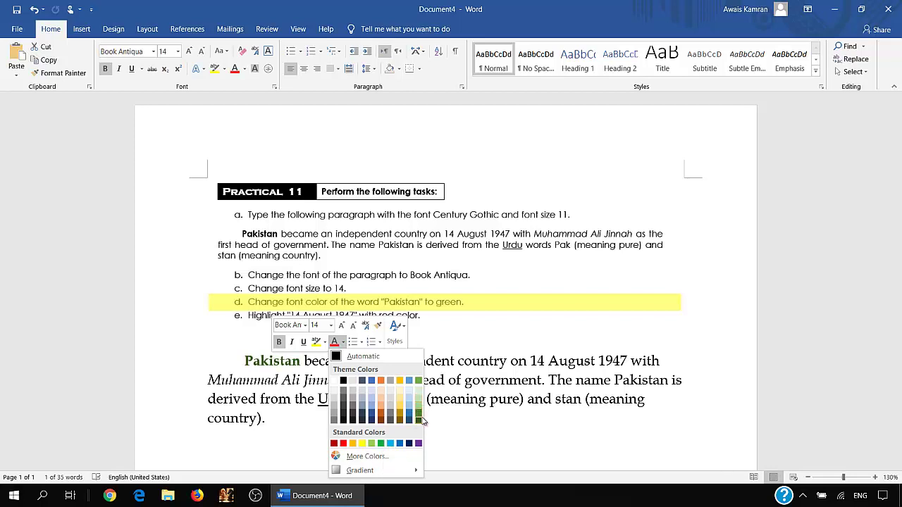
key(Escape)
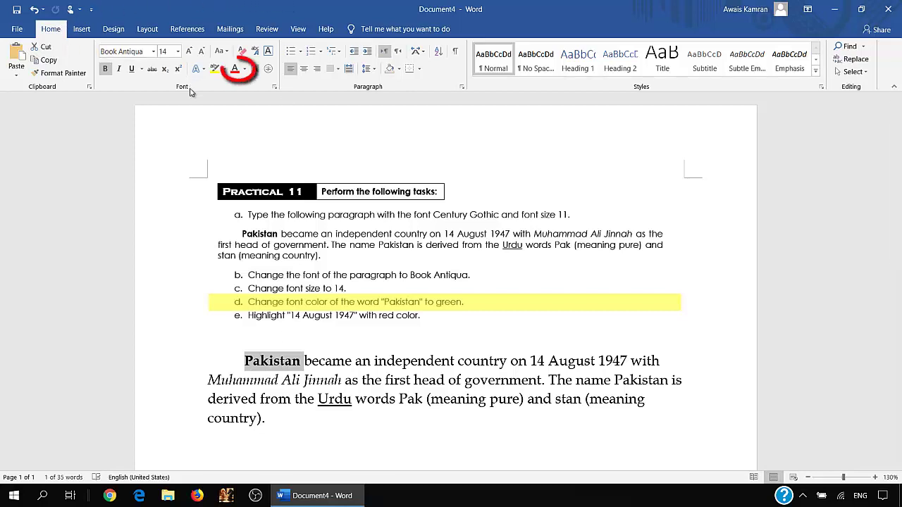
click(245, 70)
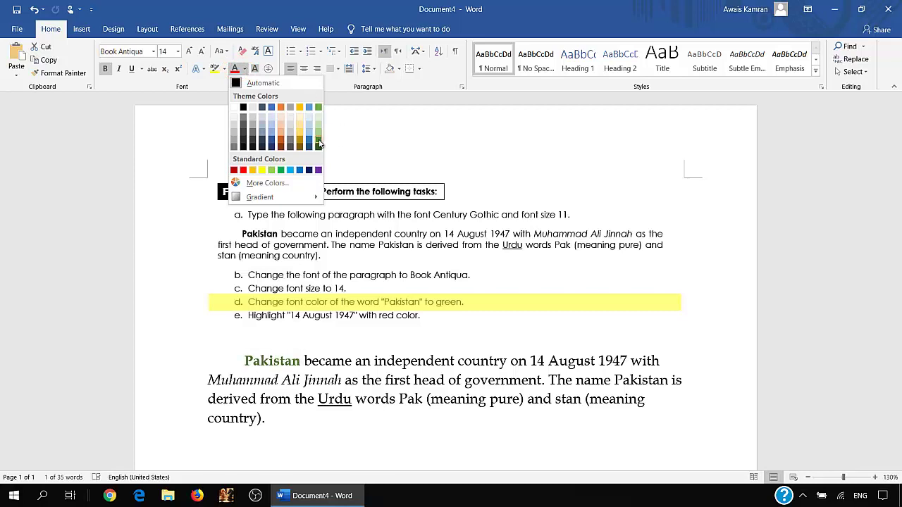
click(319, 141)
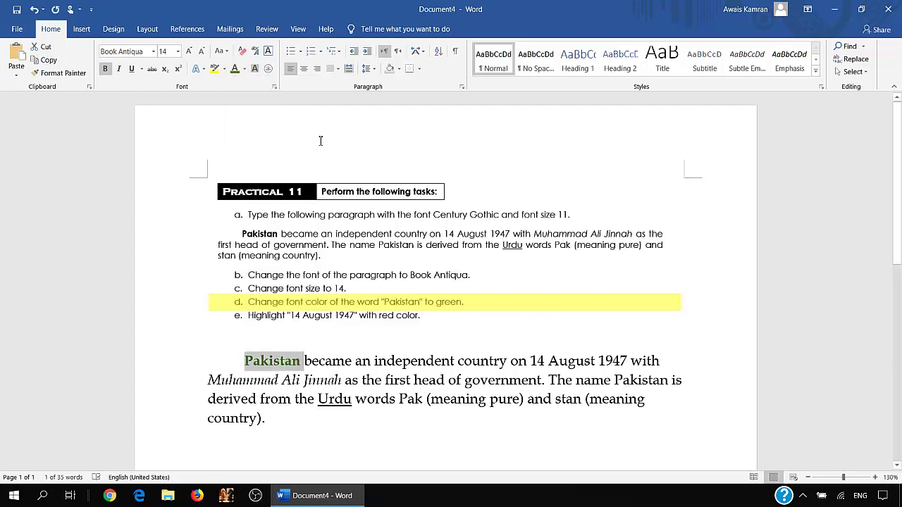
click(346, 365)
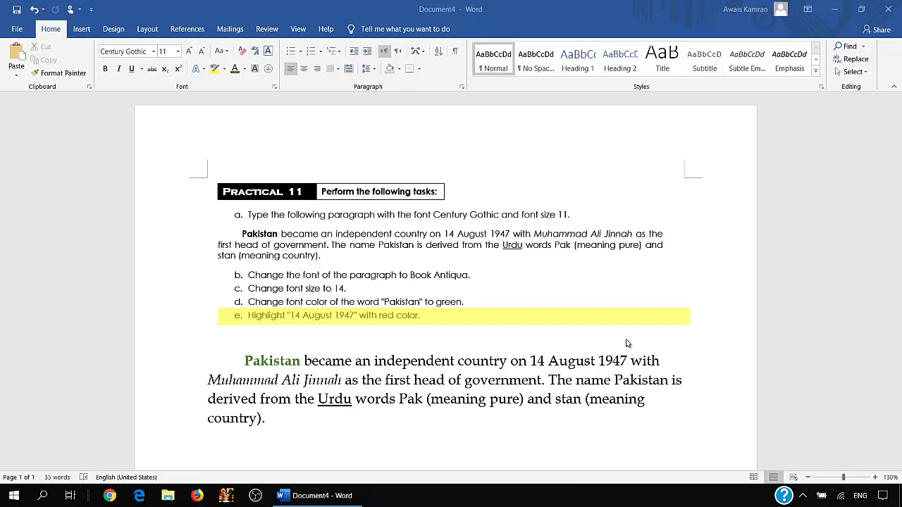
Select '14 August 1947' and give it a red text highlight
click(533, 361)
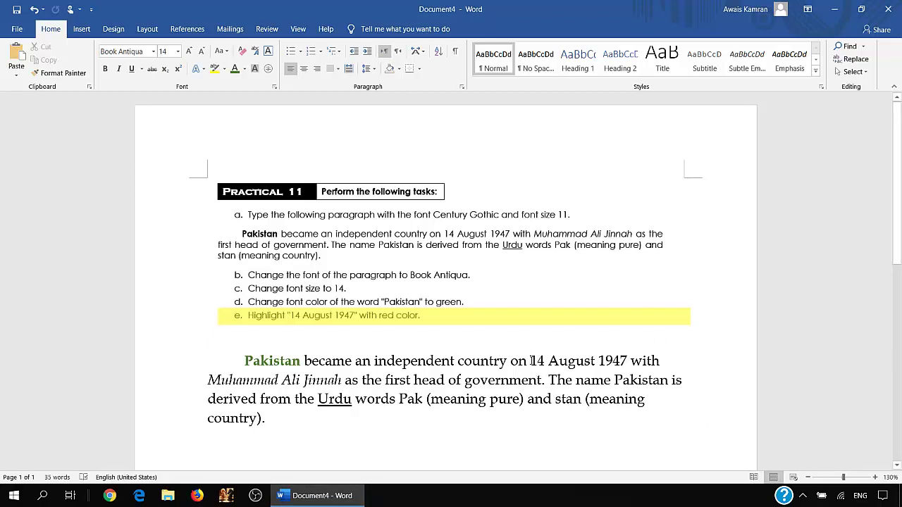
drag(532, 361, 623, 362)
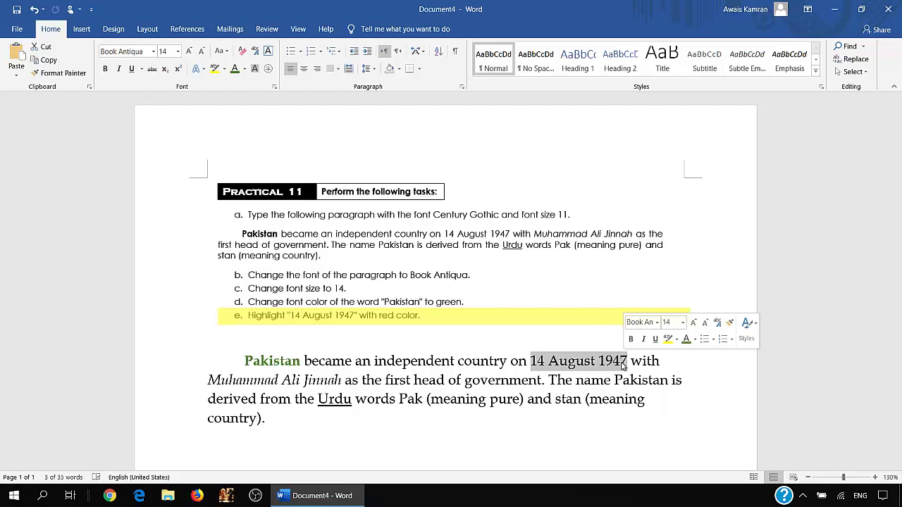
click(677, 340)
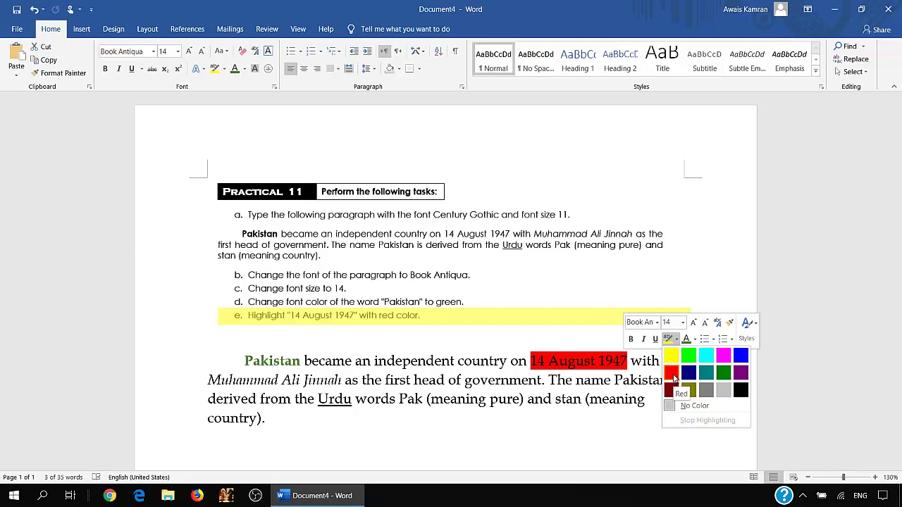
click(672, 374)
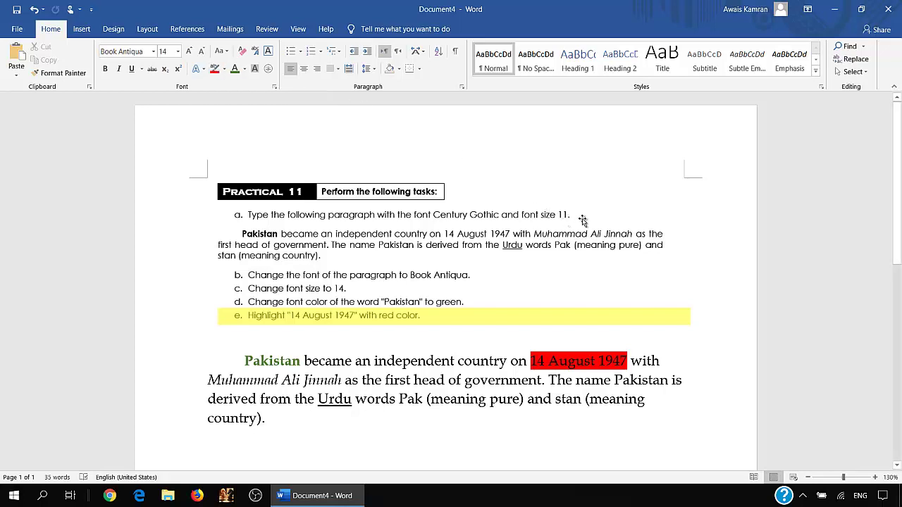
click(673, 278)
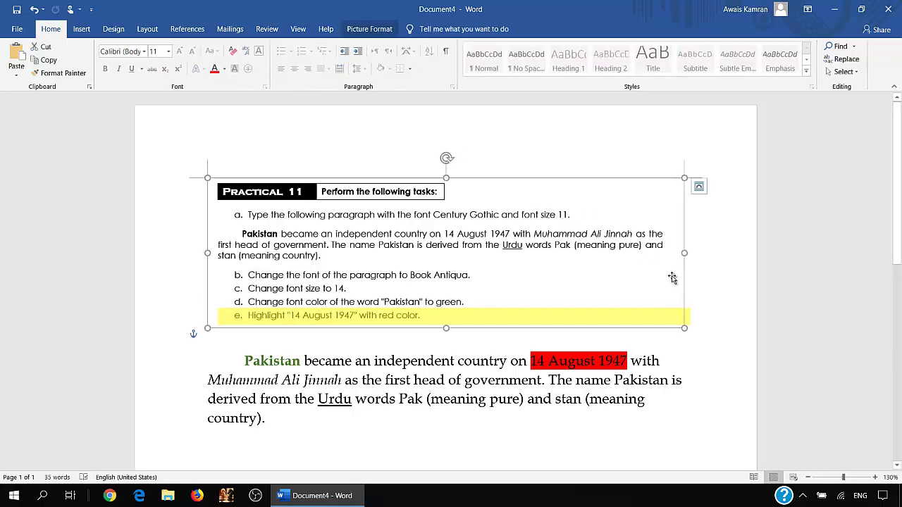
click(565, 461)
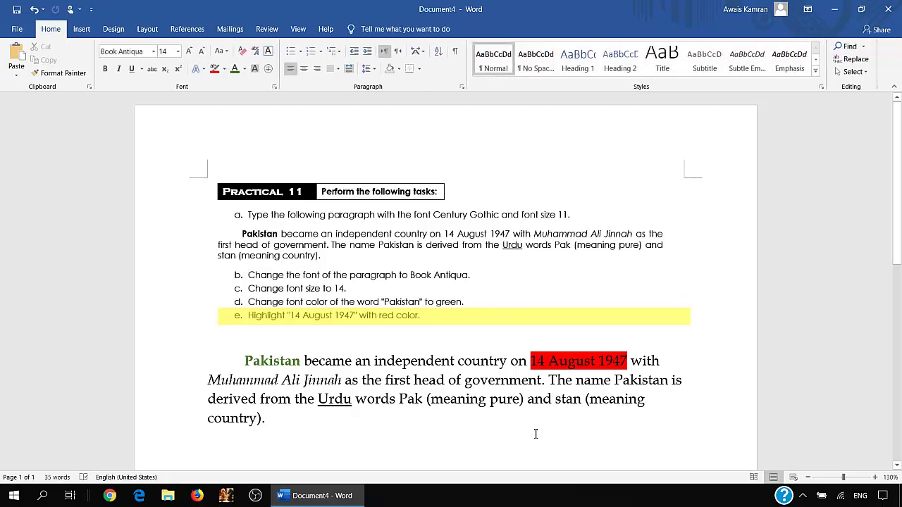